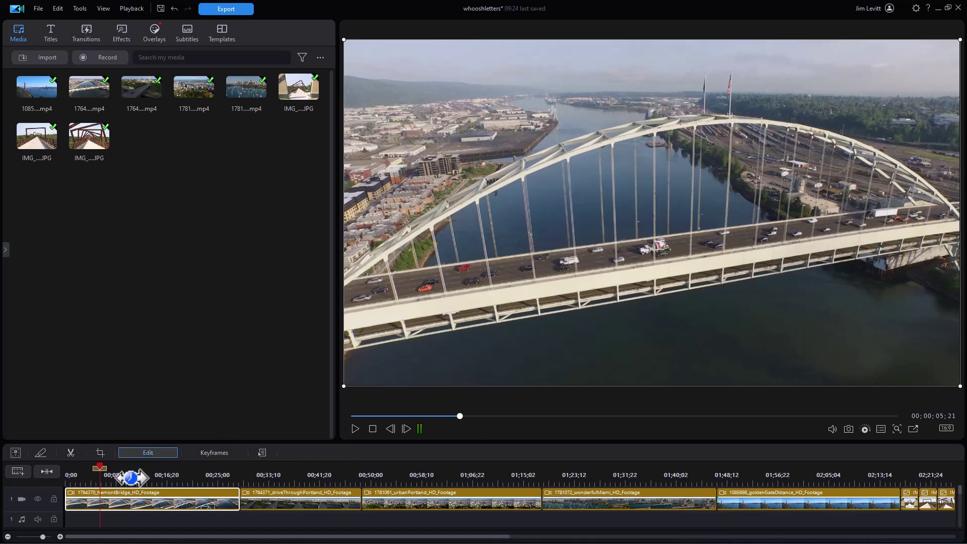
- Play the Fremont Bridge footage in the preview and pause it at 00;00;07;21
left_click(354, 428)
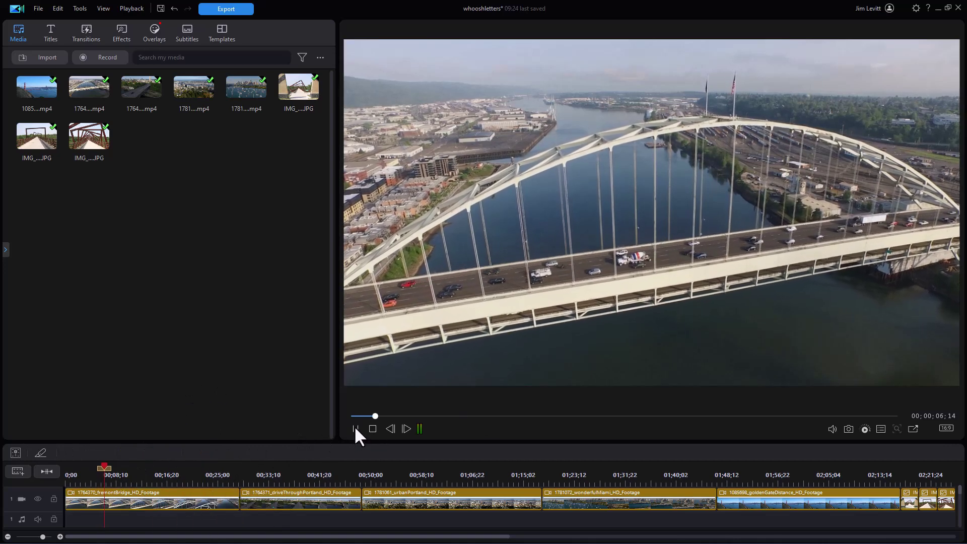
left_click(355, 428)
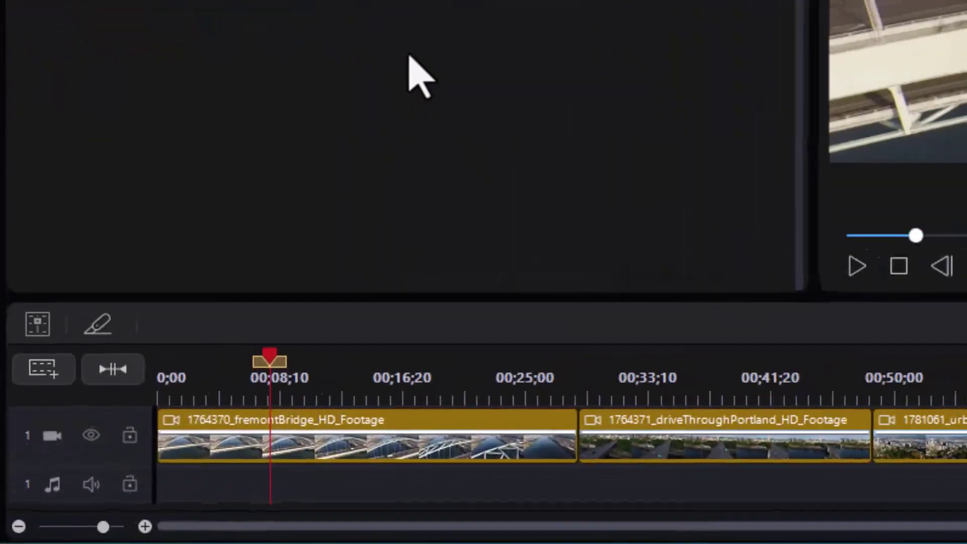
- Select the fremontBridge clip and open its Edit settings, ending on the Color tab
left_click(161, 501)
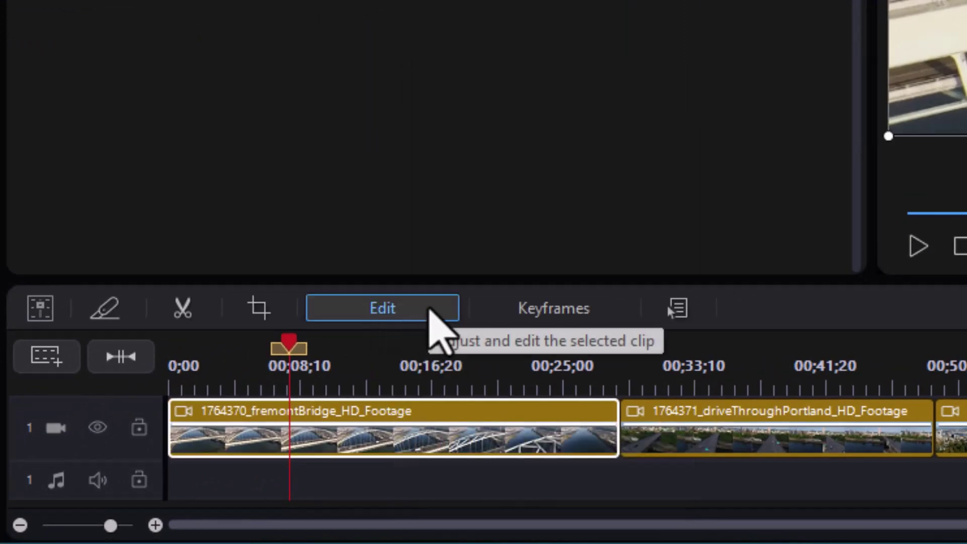
left_click(430, 314)
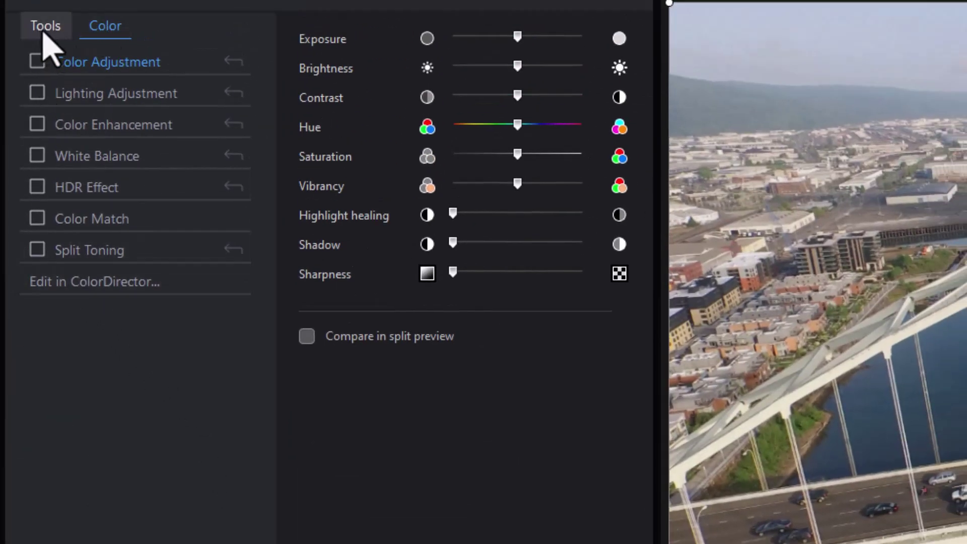
left_click(43, 30)
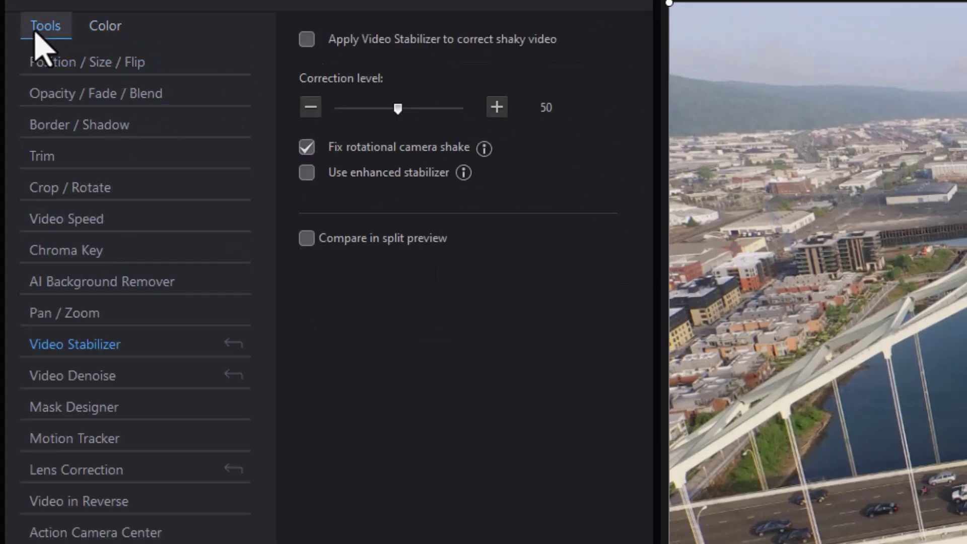
left_click(112, 30)
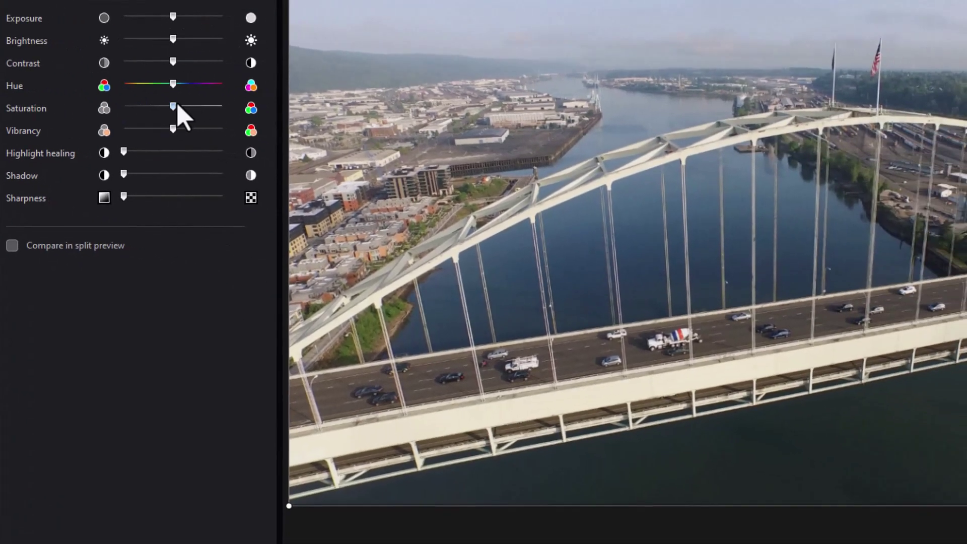
- Drag the fremontBridge clip's Saturation to maximum and use Apply to All for the track
left_click_drag(174, 106, 250, 115)
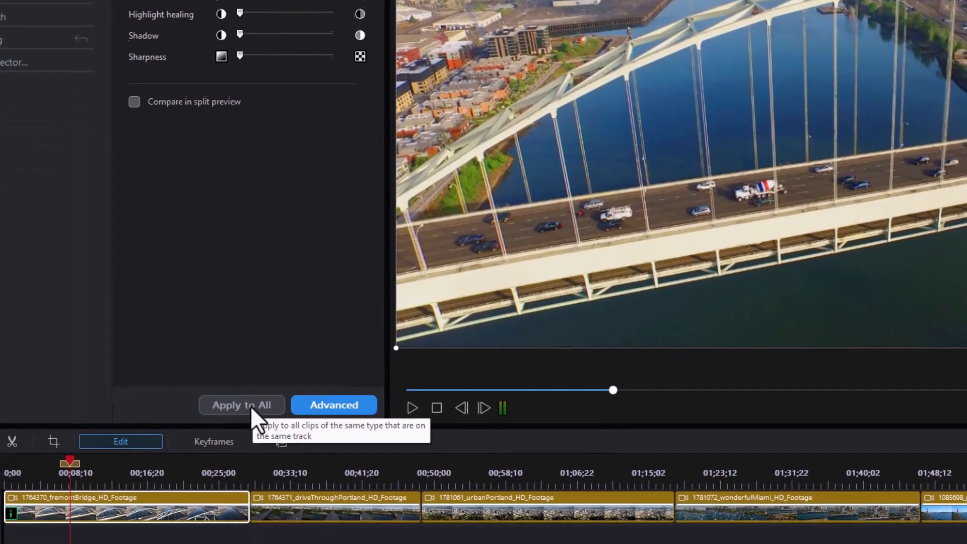
left_click(218, 491)
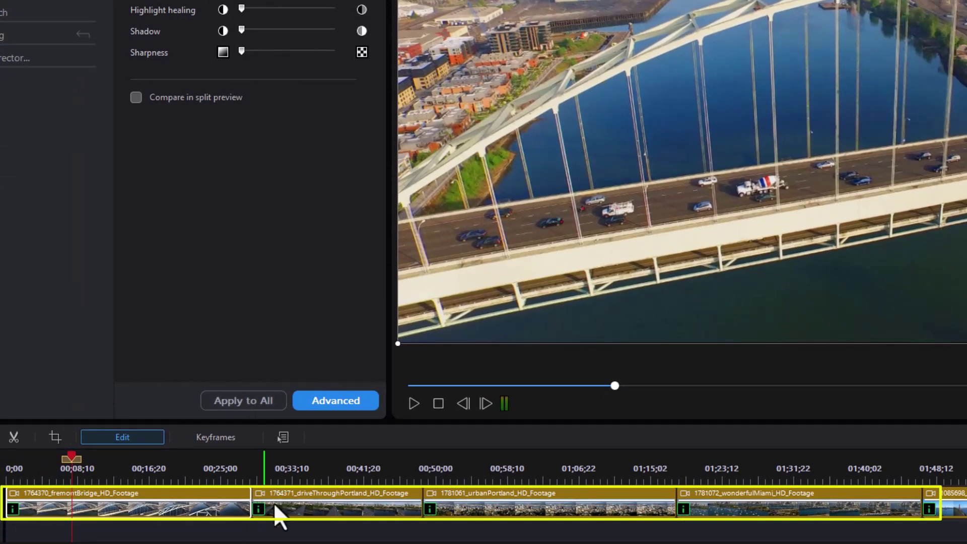
- Check the maxed-out saturation on the urbanPortland and wonderfulMiami clips
mouse_move(259, 509)
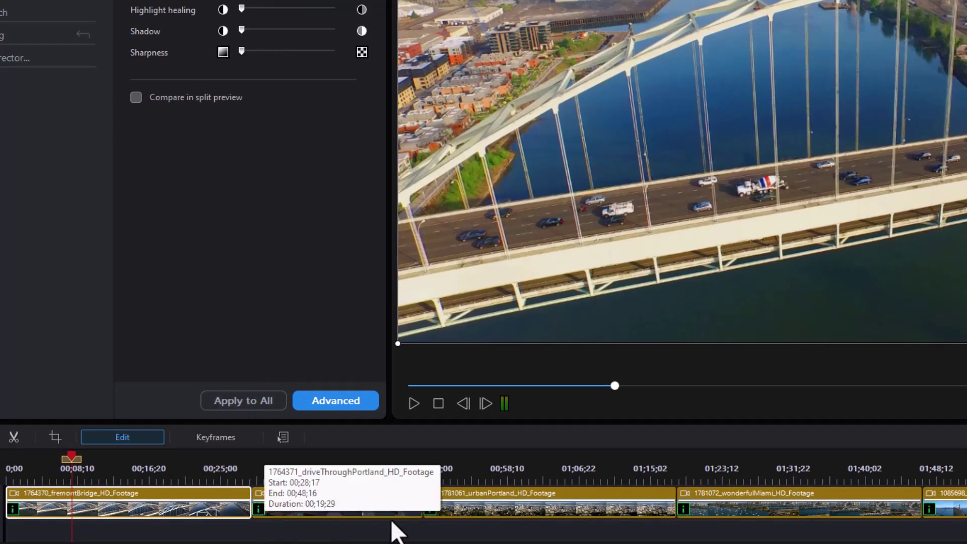
mouse_move(433, 509)
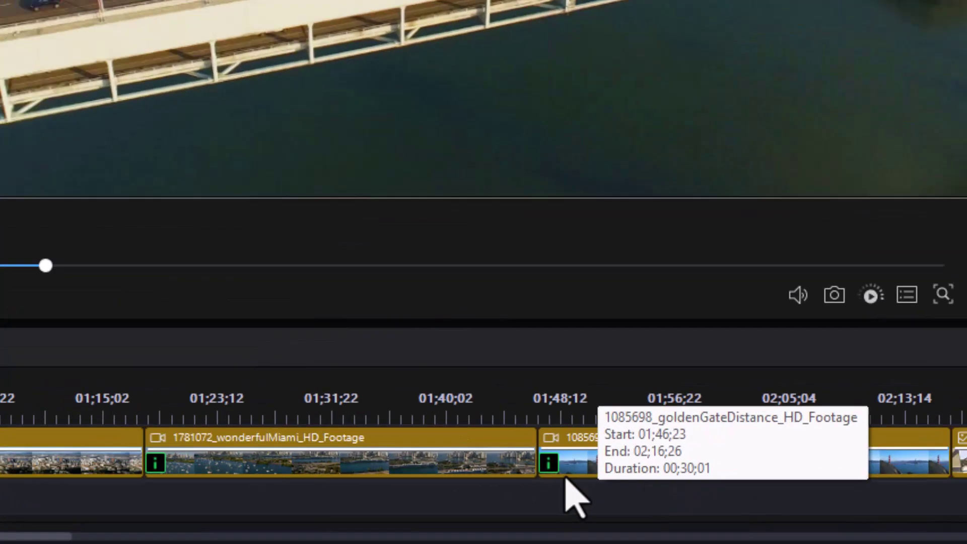
mouse_move(927, 509)
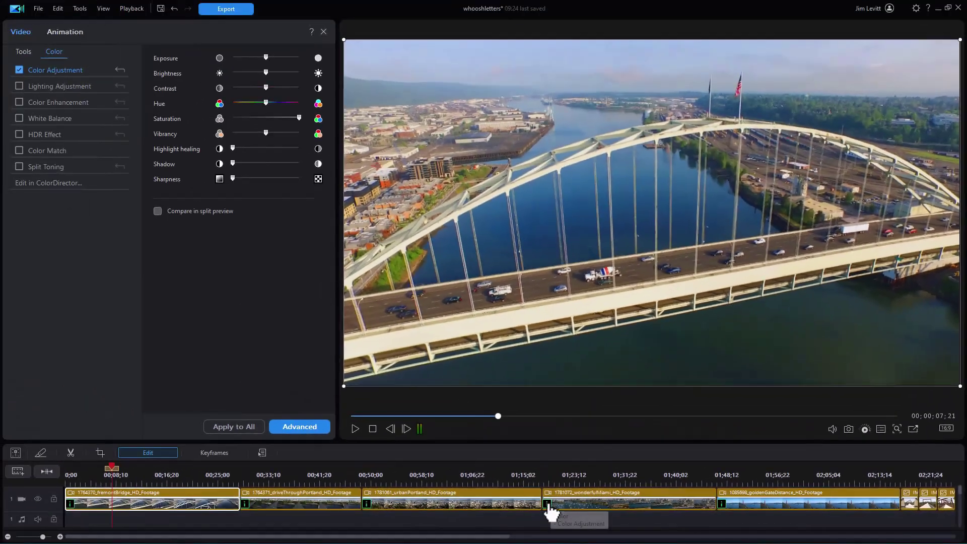
left_click(473, 472)
left_click(487, 501)
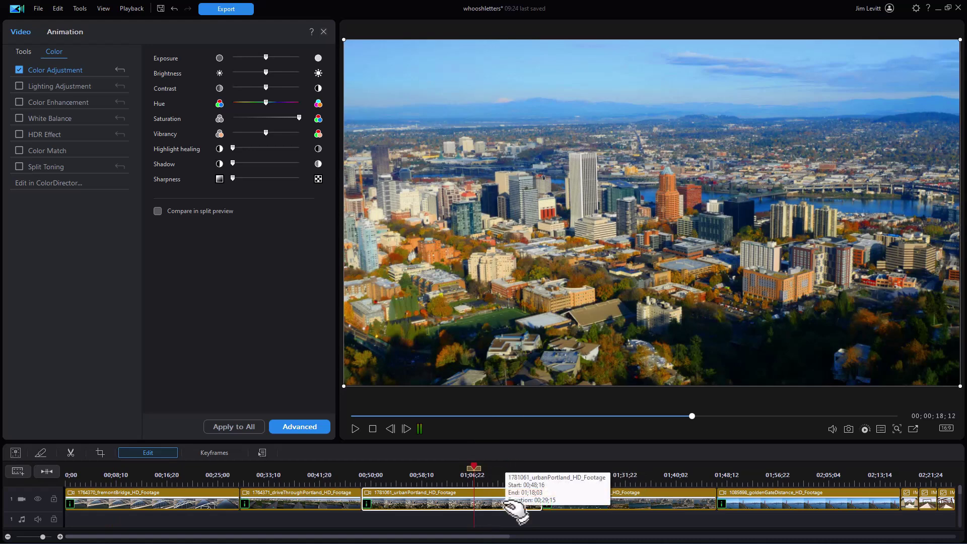
left_click(638, 474)
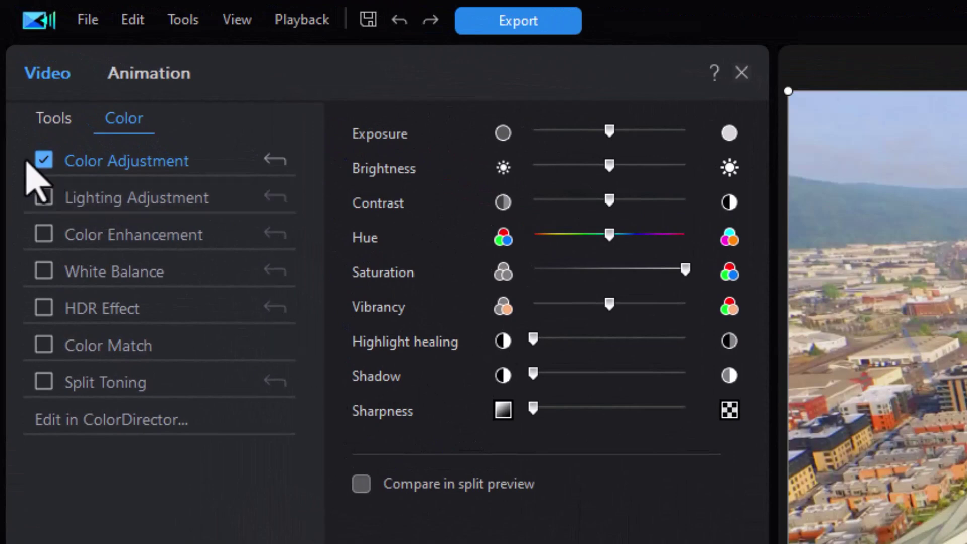
- Disable Color Adjustment on the bridge clip and show its Video Stabilizer options at level 50
left_click(44, 160)
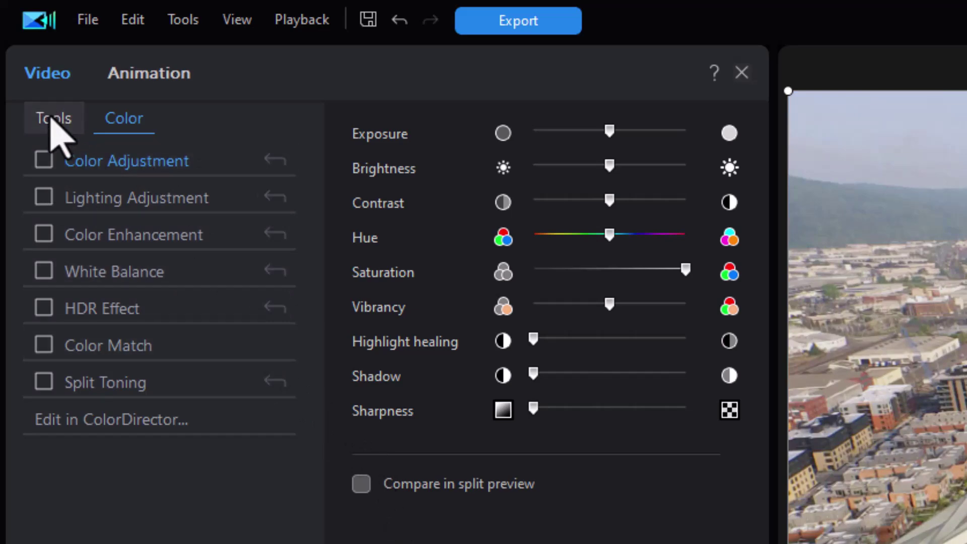
left_click(52, 120)
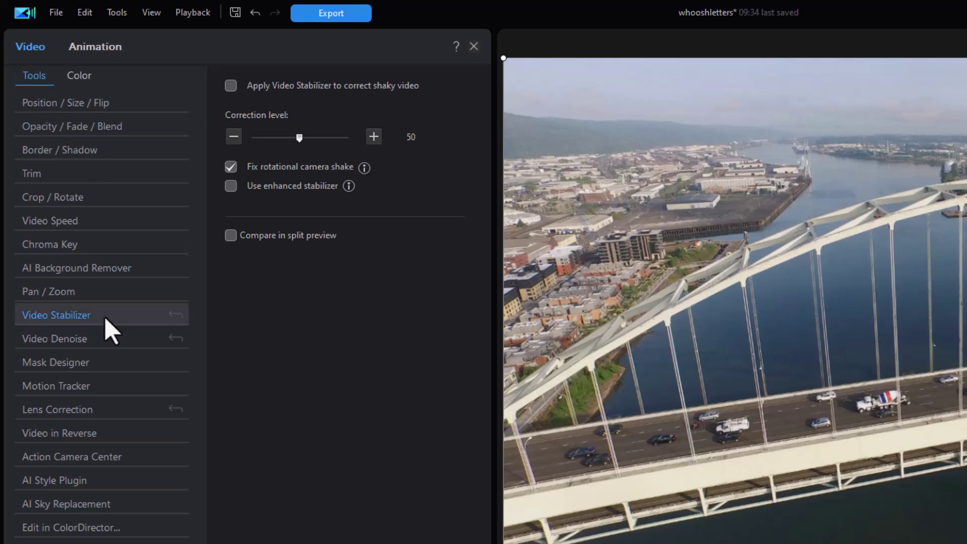
left_click(230, 86)
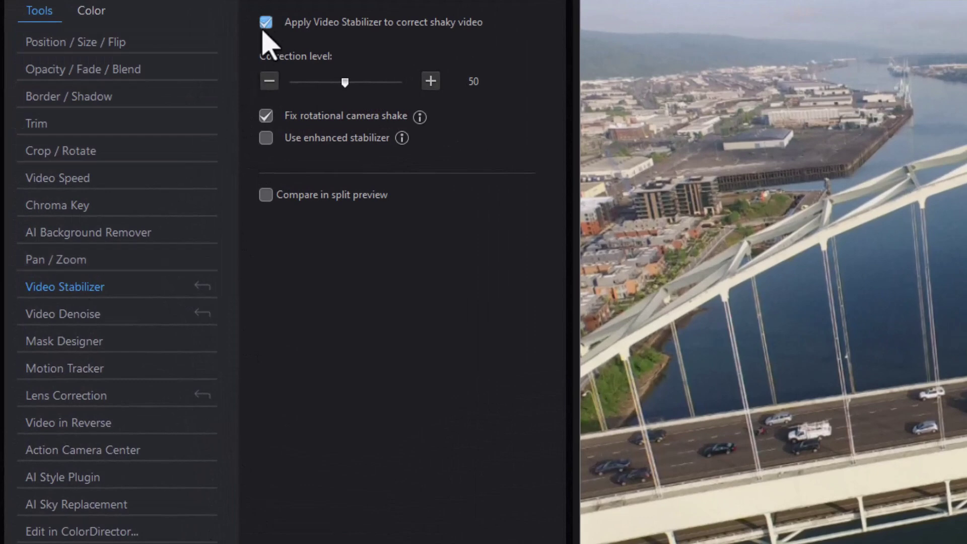
left_click(263, 25)
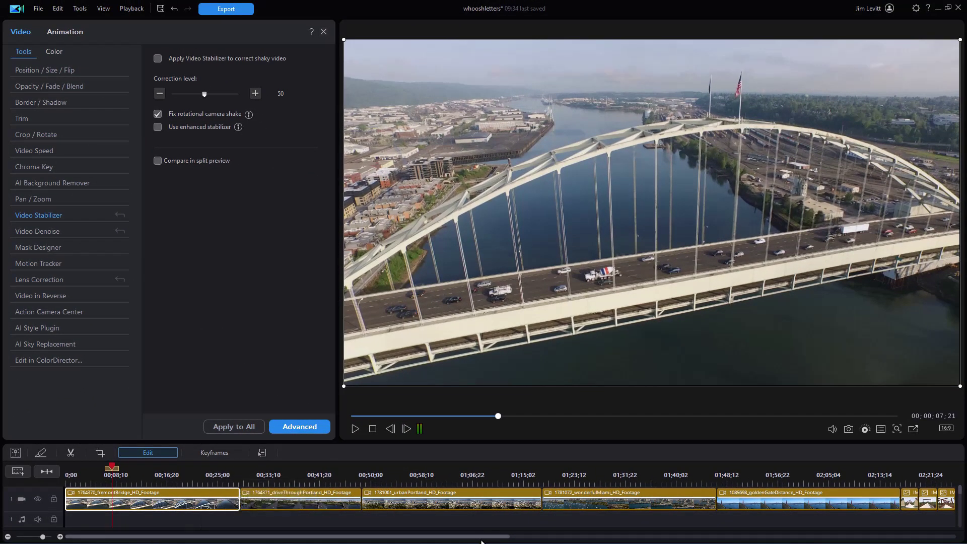
left_click_drag(479, 538, 655, 538)
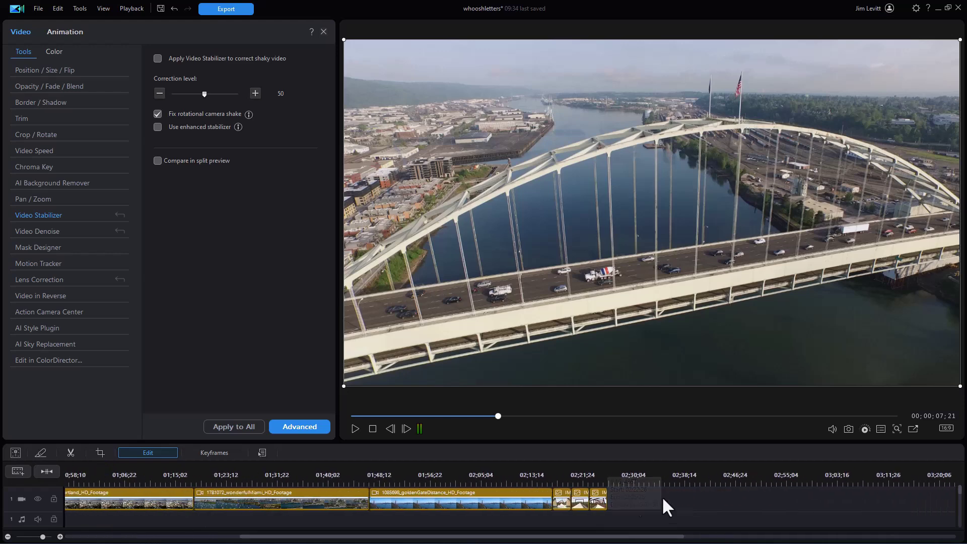
- Zoom and scroll the timeline to the image clips and select the first IMG photo
left_click_drag(514, 468, 760, 485)
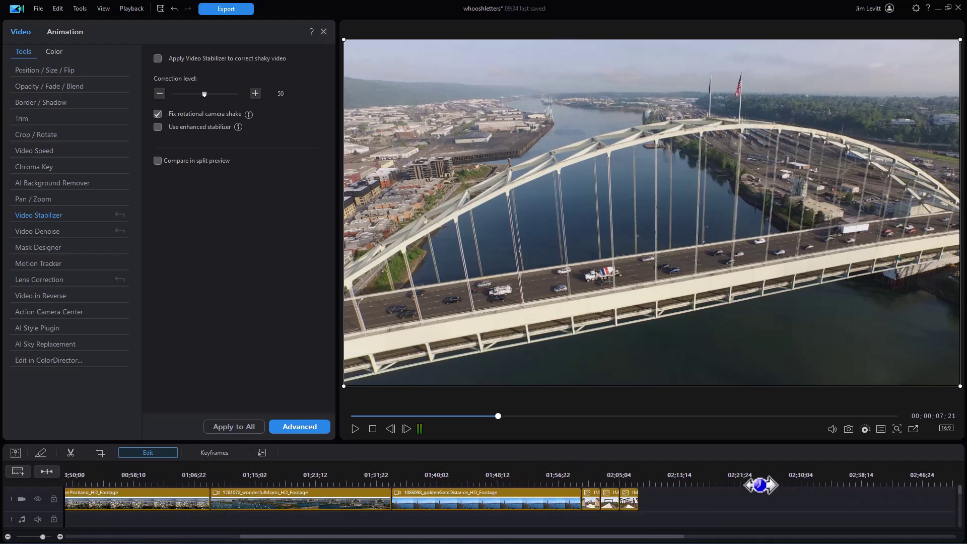
left_click_drag(916, 461, 854, 500)
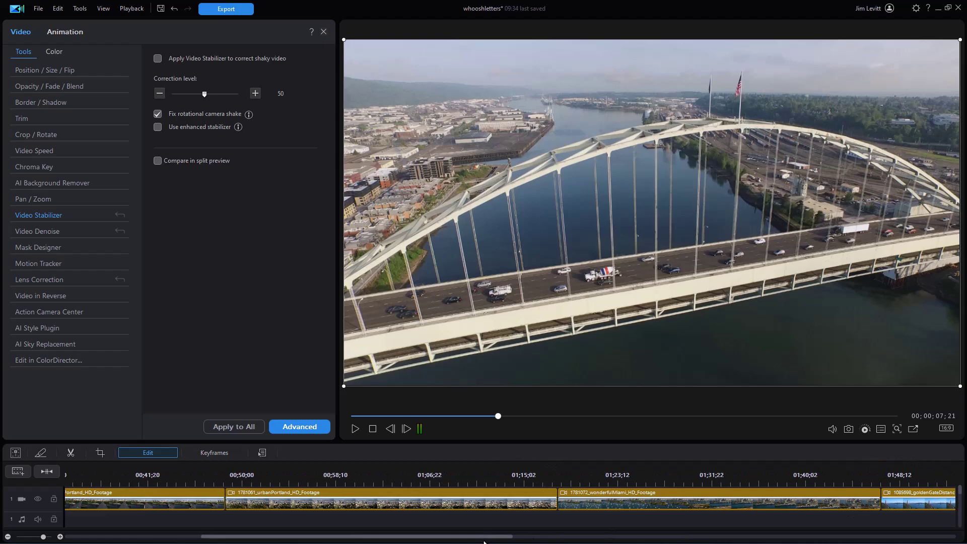
left_click_drag(486, 538, 632, 535)
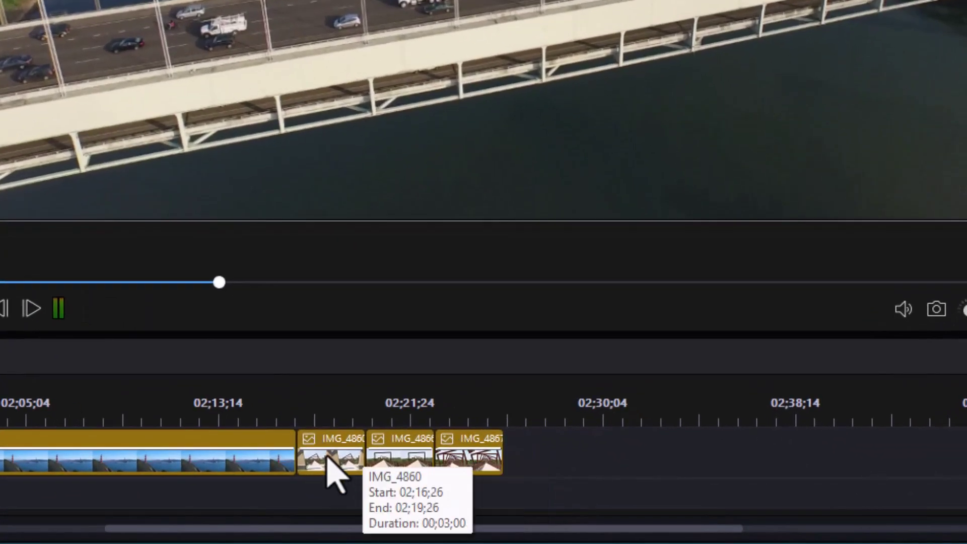
left_click(505, 494)
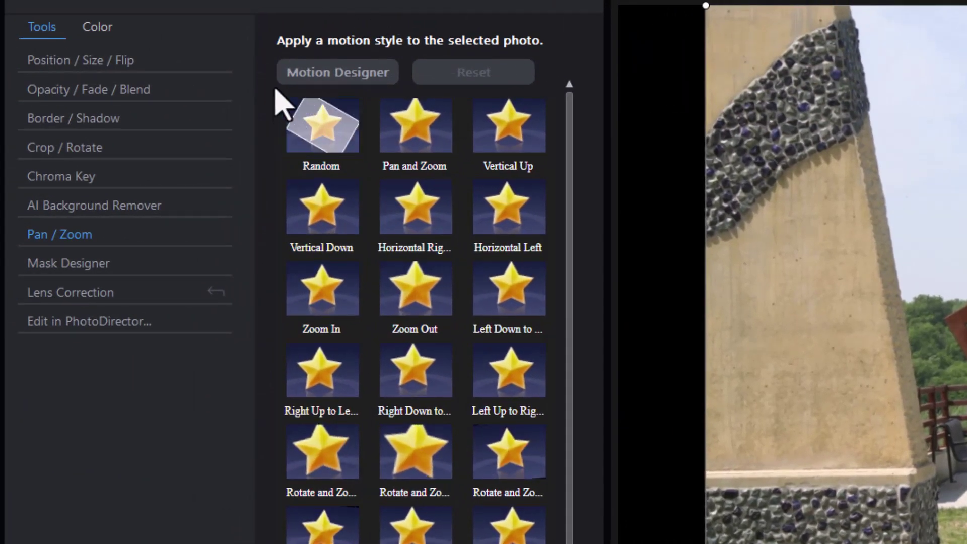
- Max out the first photo's Saturation, apply it to all photos, and check another photo
left_click(98, 28)
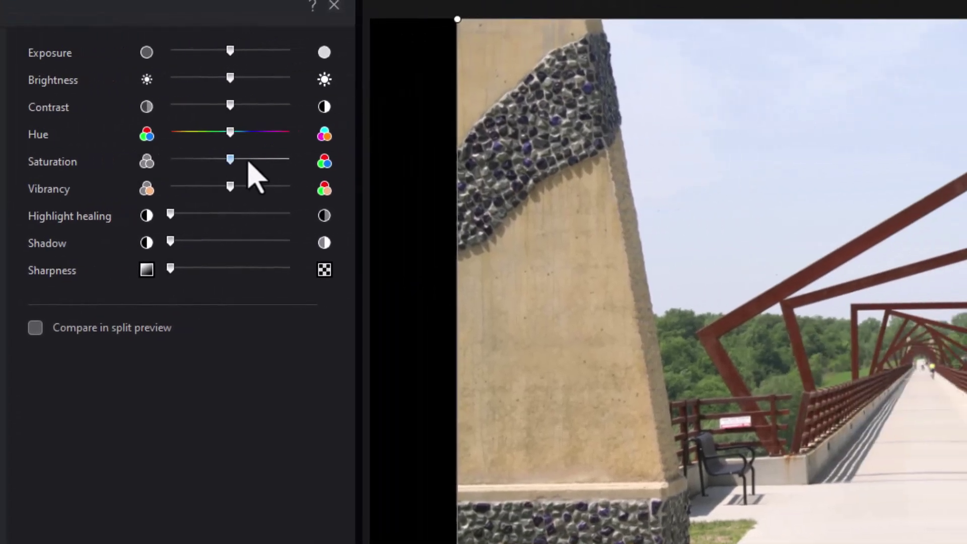
left_click_drag(247, 160, 319, 181)
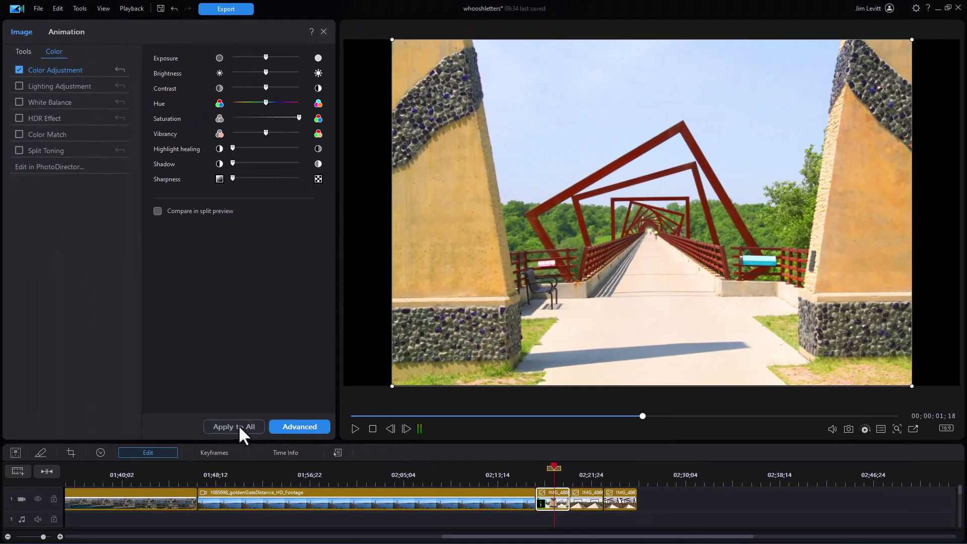
left_click(237, 426)
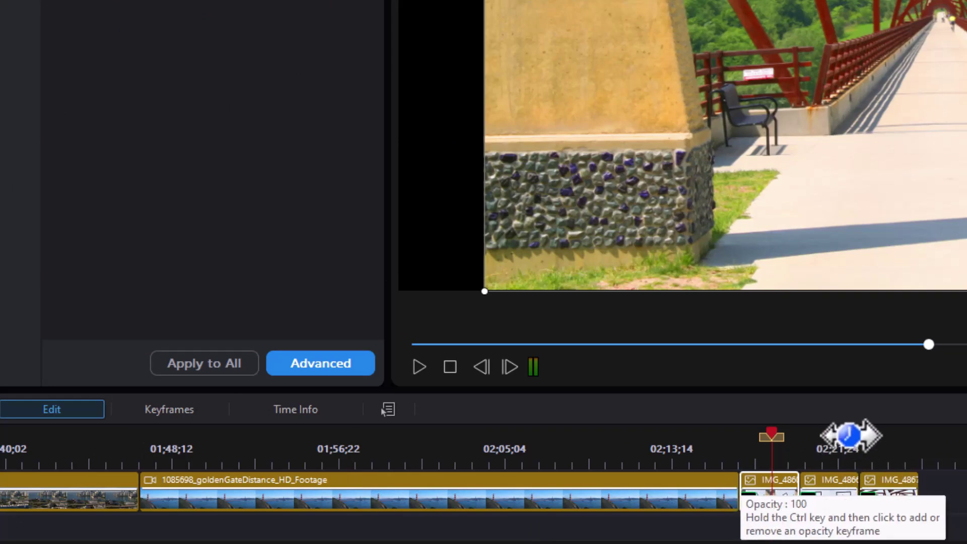
left_click(831, 437)
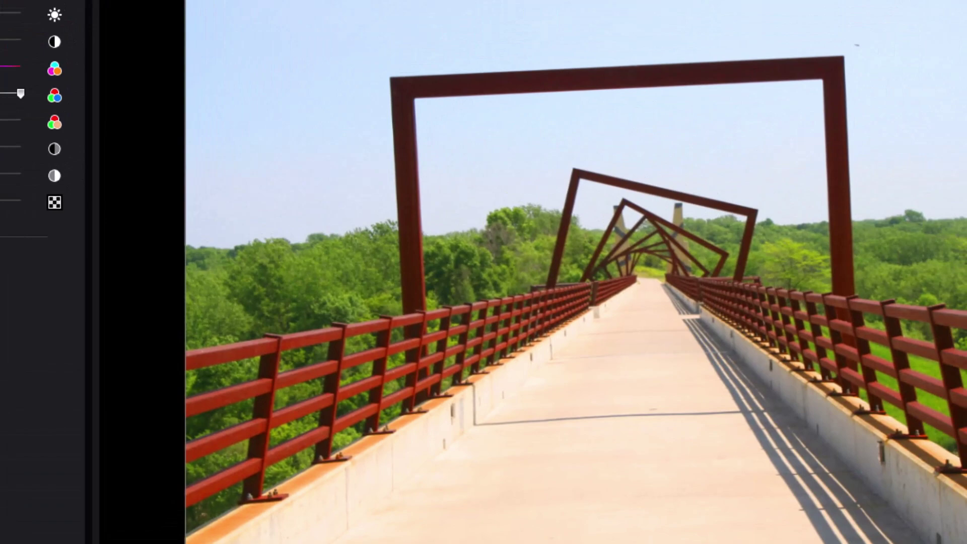
left_click(578, 543)
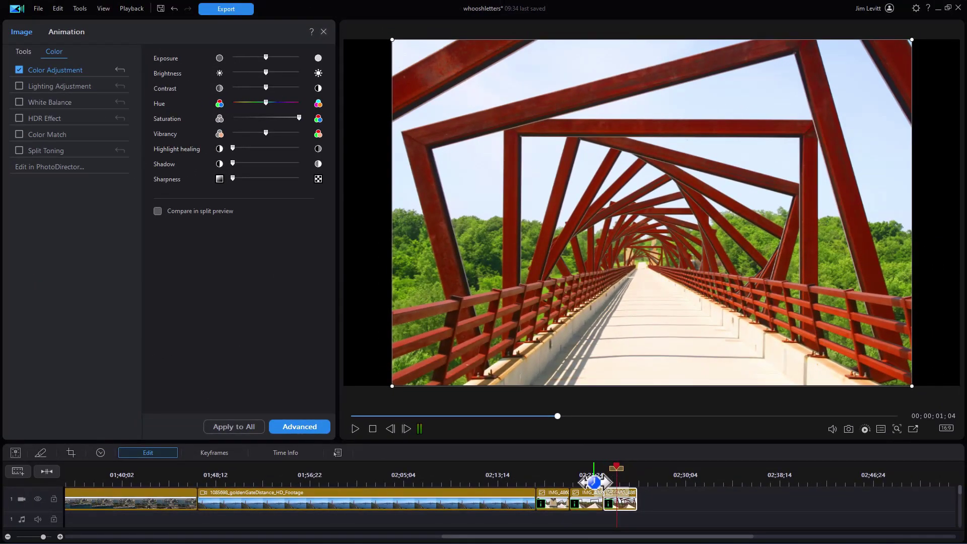
- Disable Color Adjustment on the stone-pillar photo and return to its Tools list
left_click(594, 498)
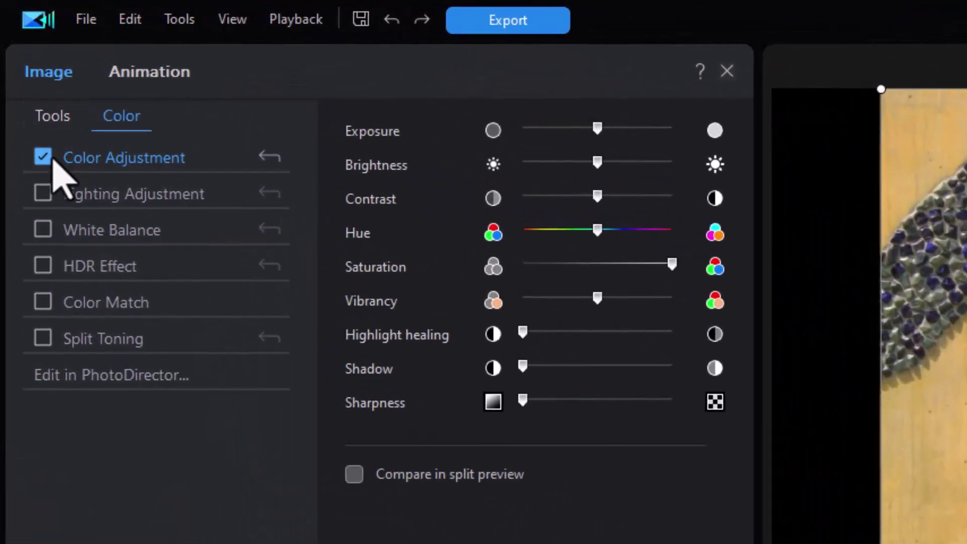
left_click(42, 157)
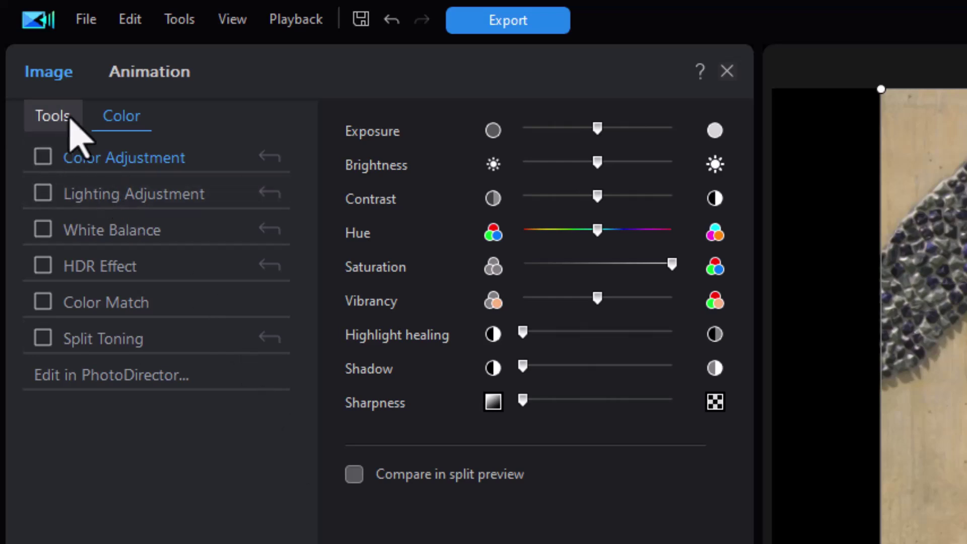
left_click(53, 124)
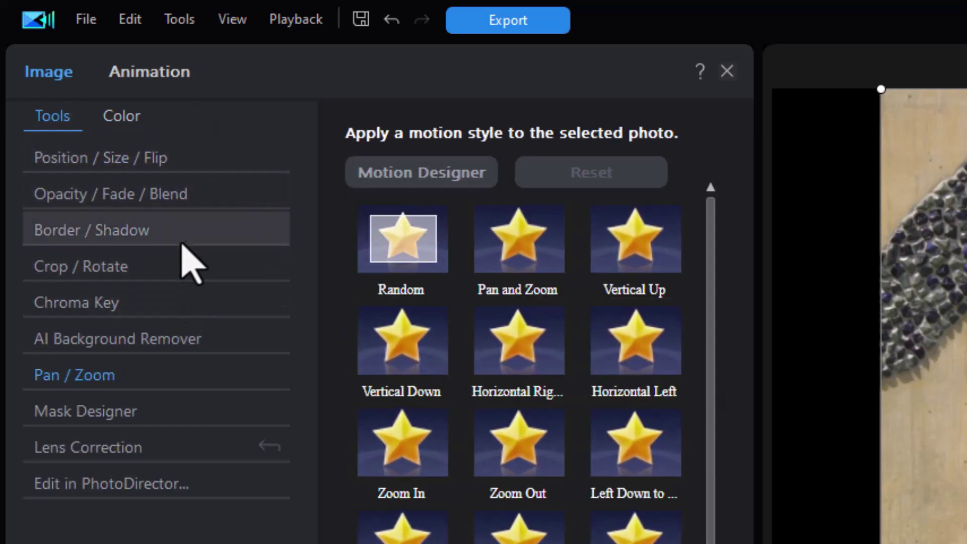
- Verify Lens Correction is on for each IMG photo, ending on the stone-pillar photo
left_click(133, 450)
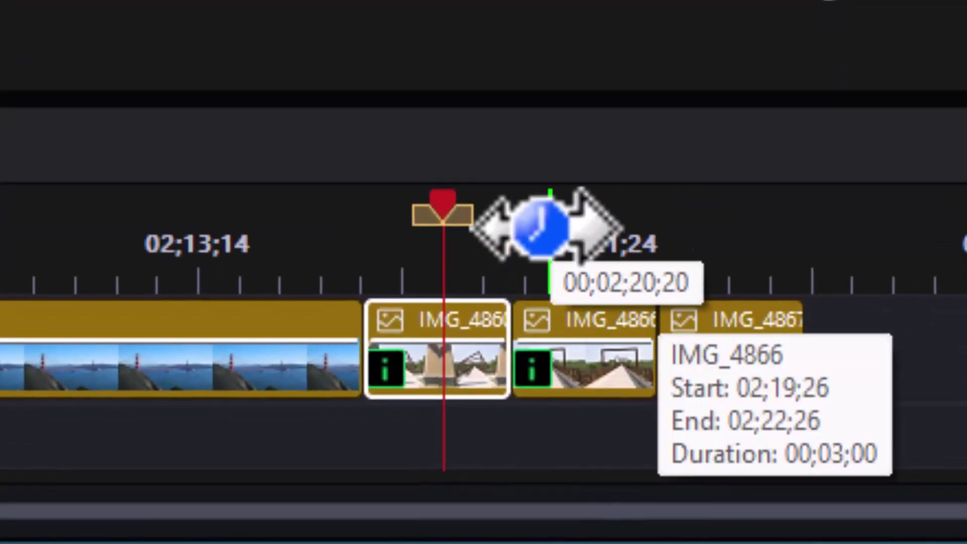
left_click(597, 205)
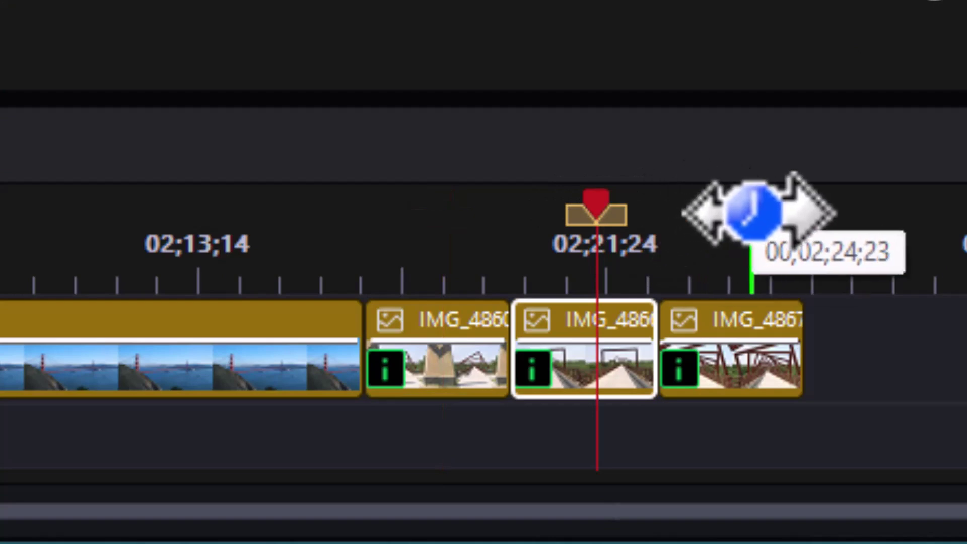
left_click(751, 209)
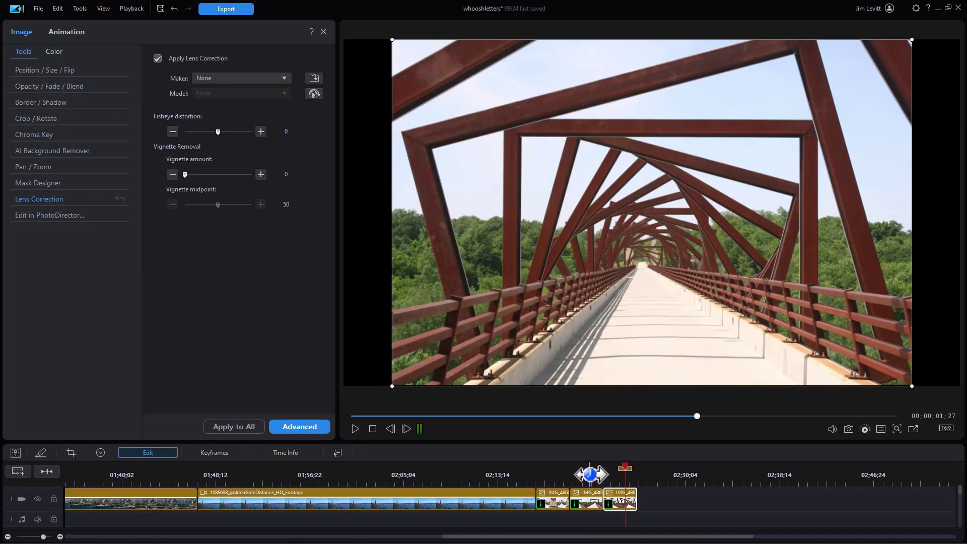
left_click(590, 474)
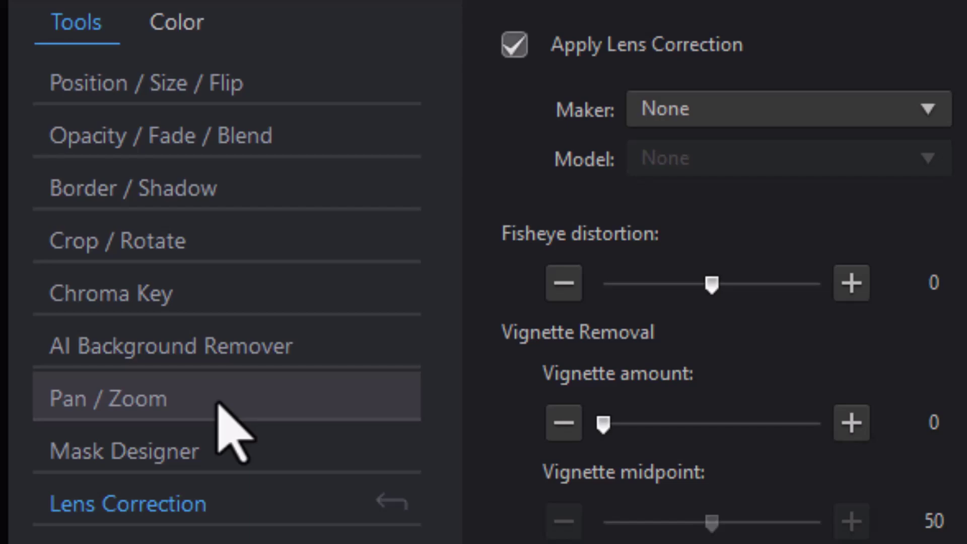
- Choose the Zoom Out Pan / Zoom style and apply it to all three photos
left_click(221, 405)
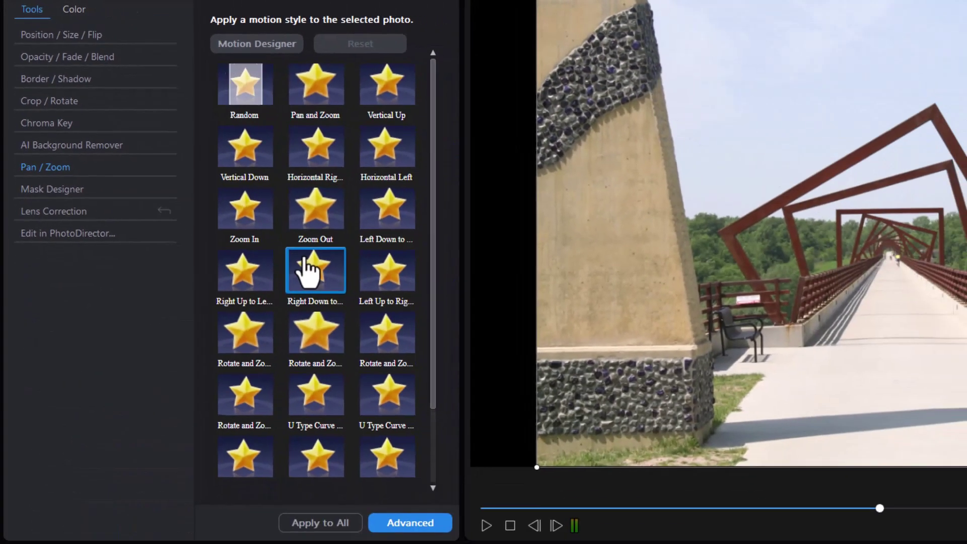
left_click(495, 436)
left_click(509, 365)
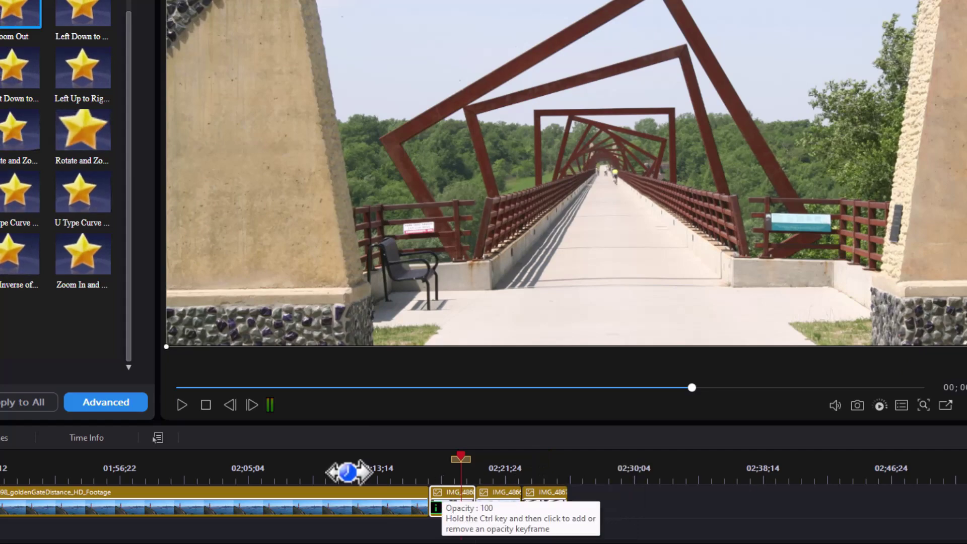
left_click(14, 403)
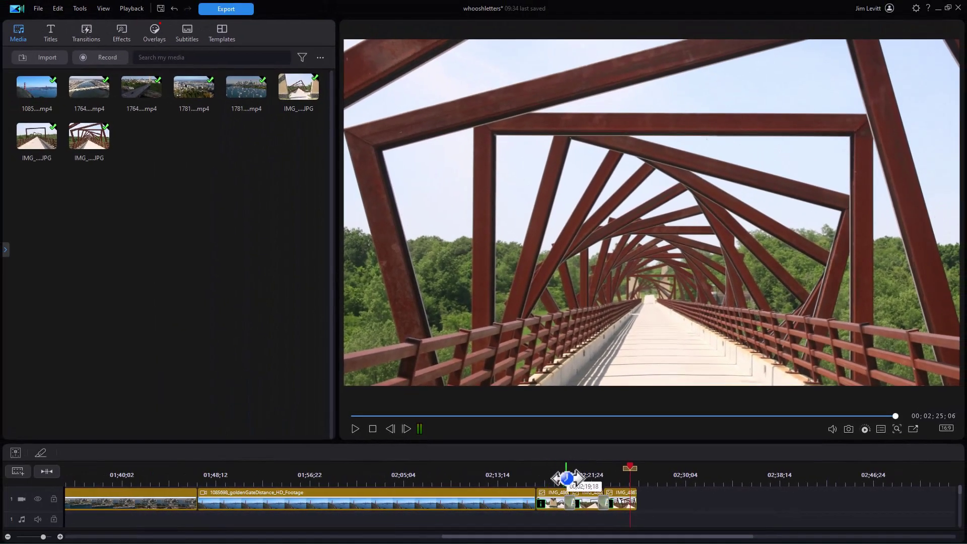
- Select the first IMG photo on the timeline to preview its Zoom Out motion
left_click(562, 478)
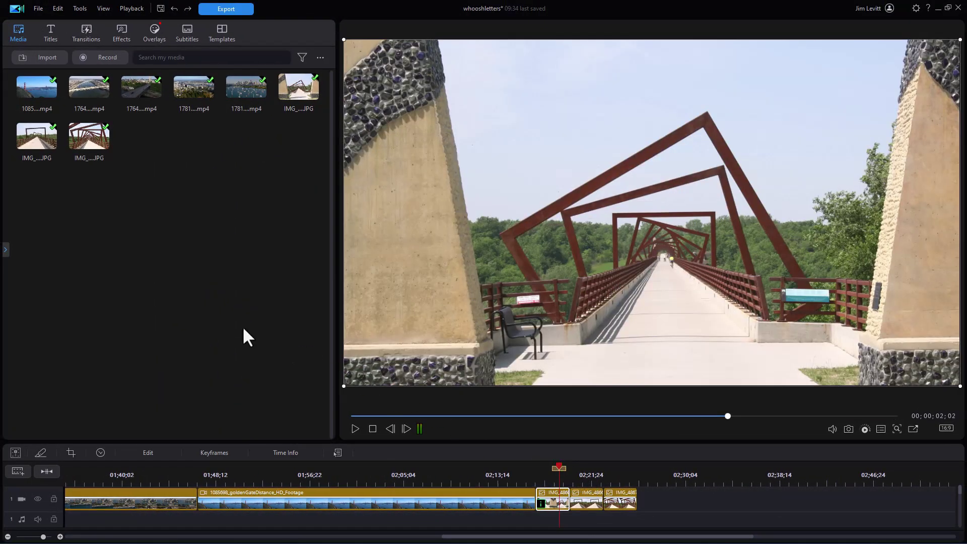